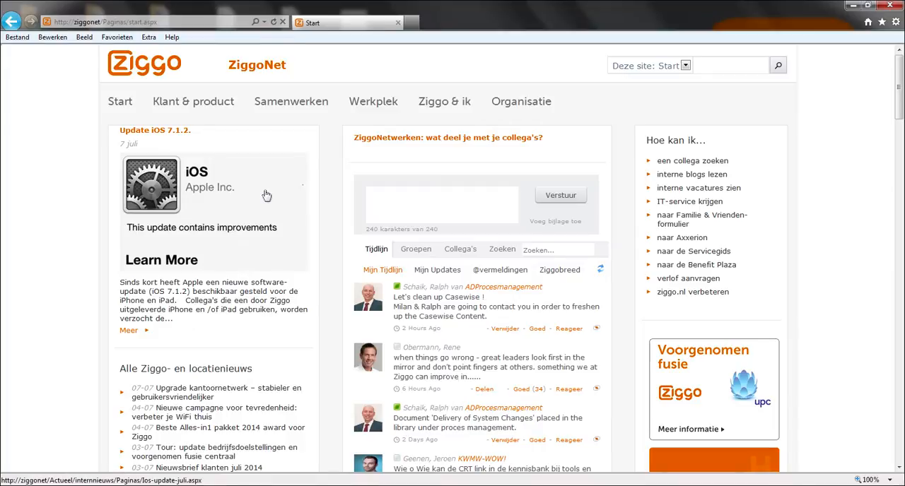
- Log on to the Citrix XenApp site in a new tab with user name and password
click(411, 23)
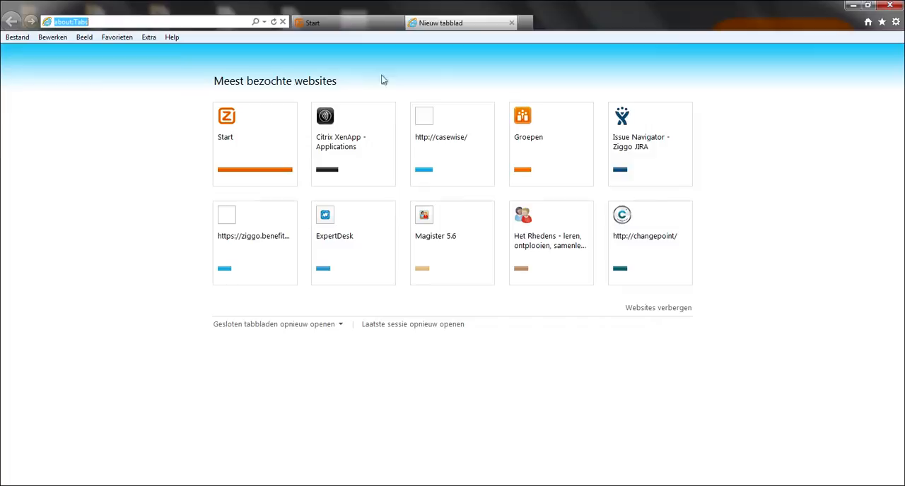
click(357, 143)
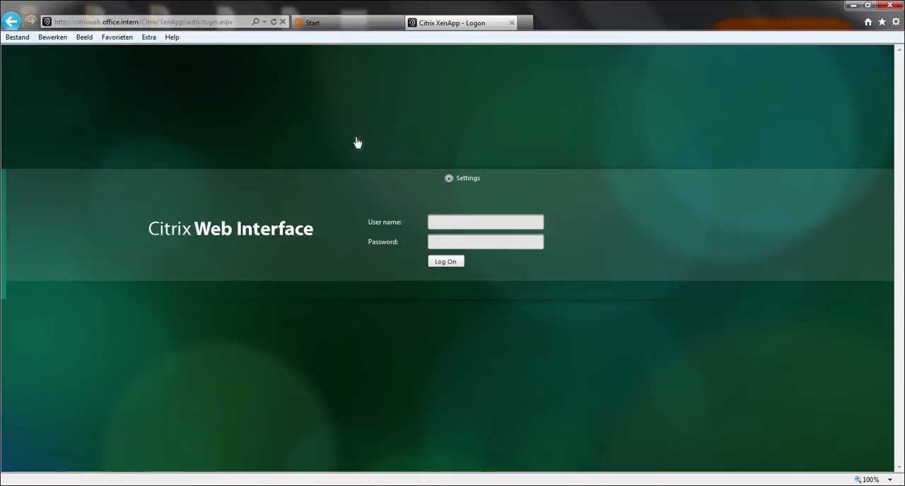
text(rvschaik)
key(Tab)
text(•)
text(•••••)
text(••)
key(Return)
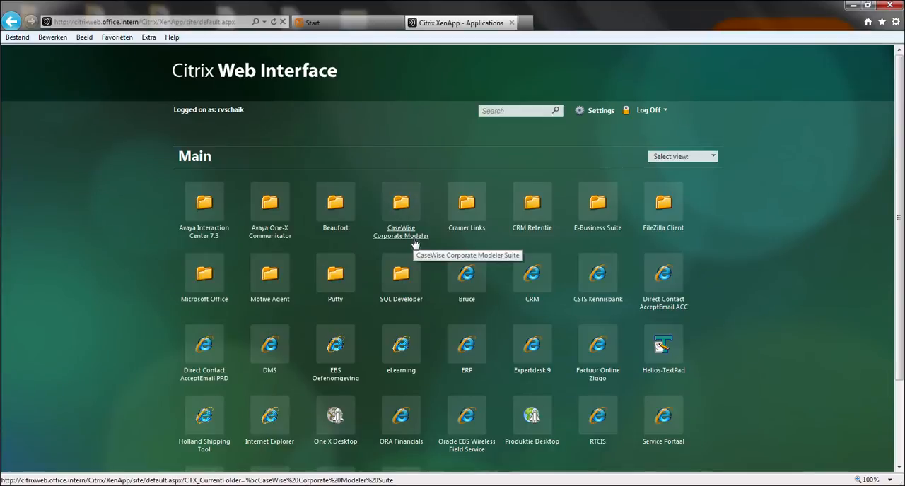
- Launch CaseWise Corporate Modeler from the CaseWise Corporate Modeler Suite folder
click(407, 233)
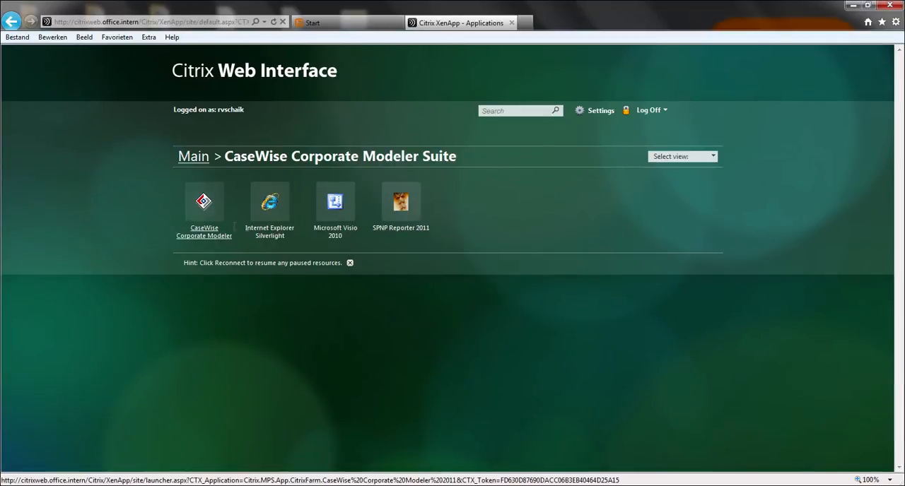
click(206, 240)
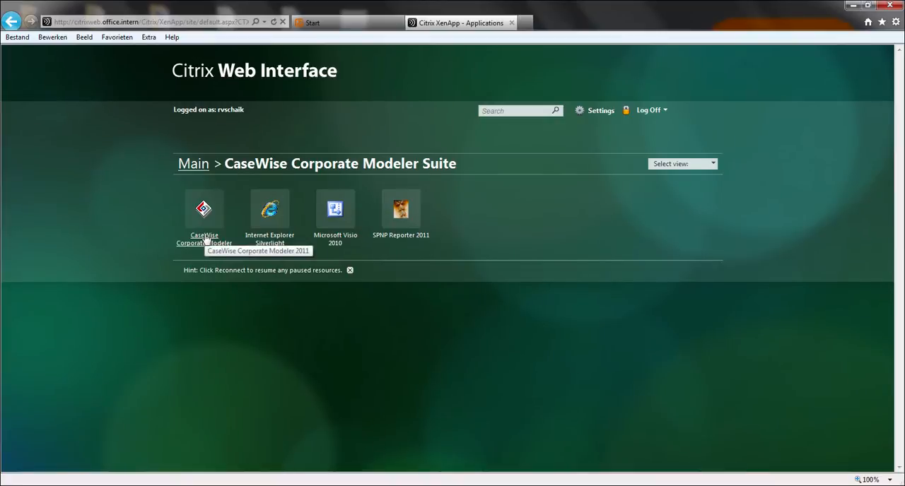
- Launch CaseWise Corporate Modeler 2011 so its Start Here window appears
click(206, 239)
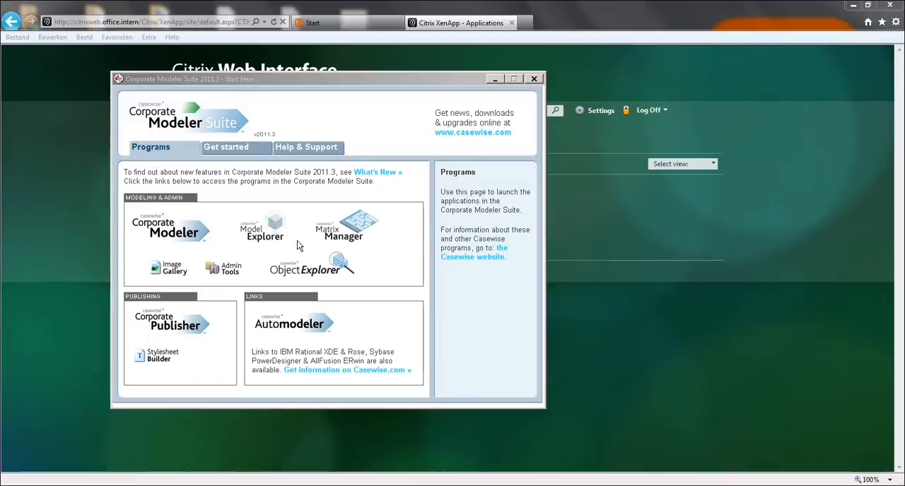
mouse_move(311, 265)
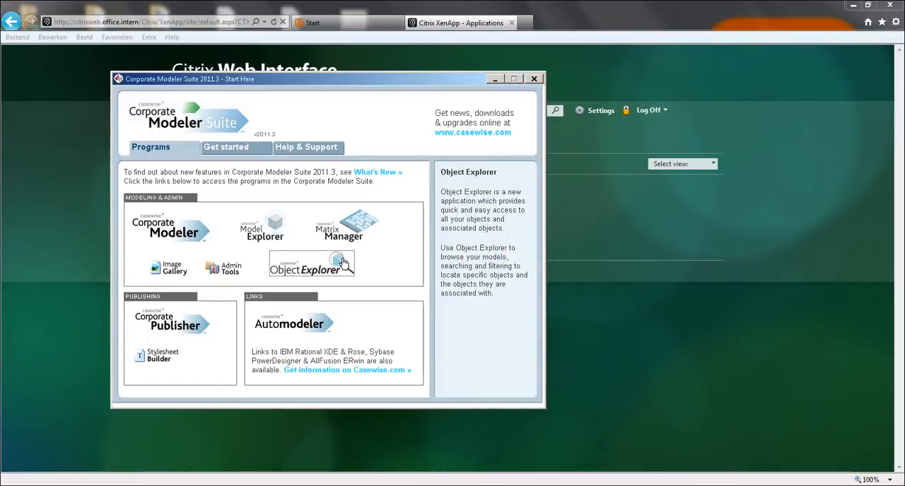
- Start Object Explorer and widen the Models list so full model names show
click(344, 262)
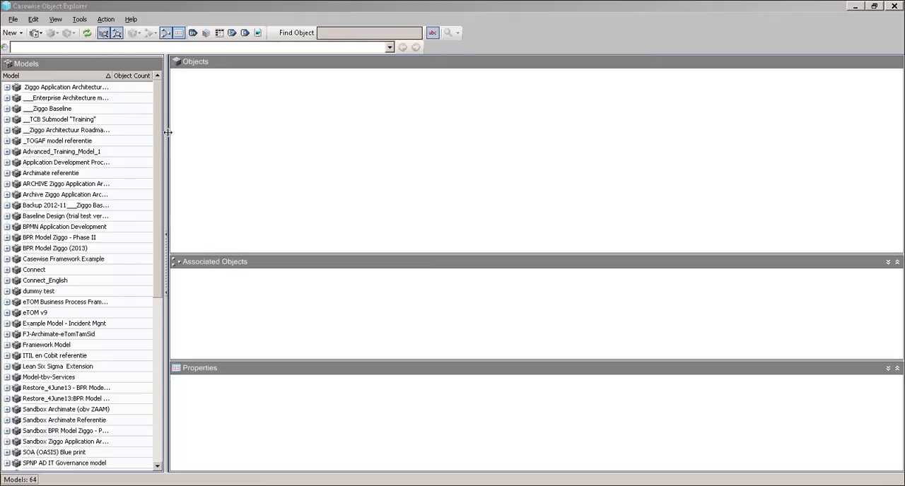
drag(165, 134, 253, 134)
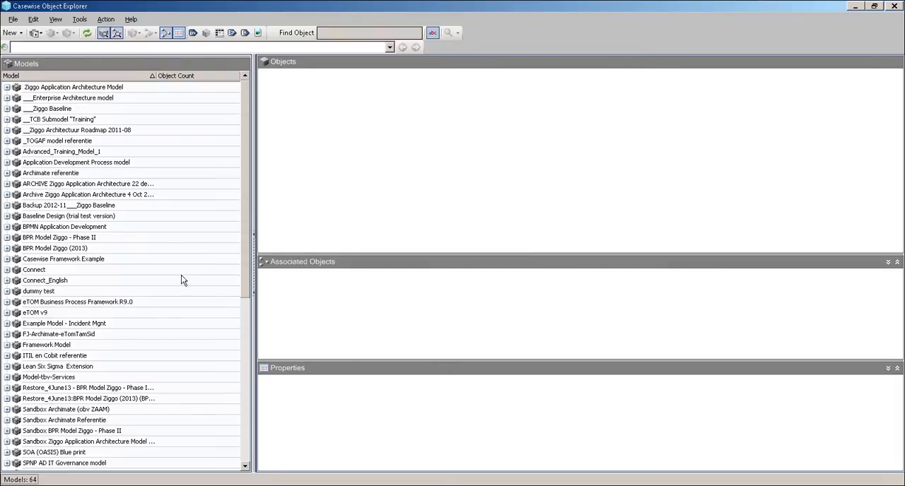
drag(245, 289, 241, 331)
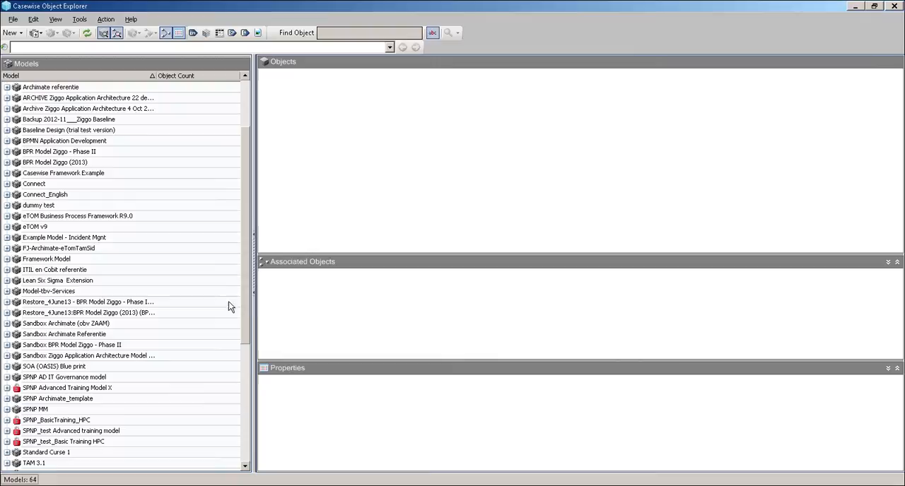
scroll(243, 289, down, 1)
drag(244, 310, 245, 416)
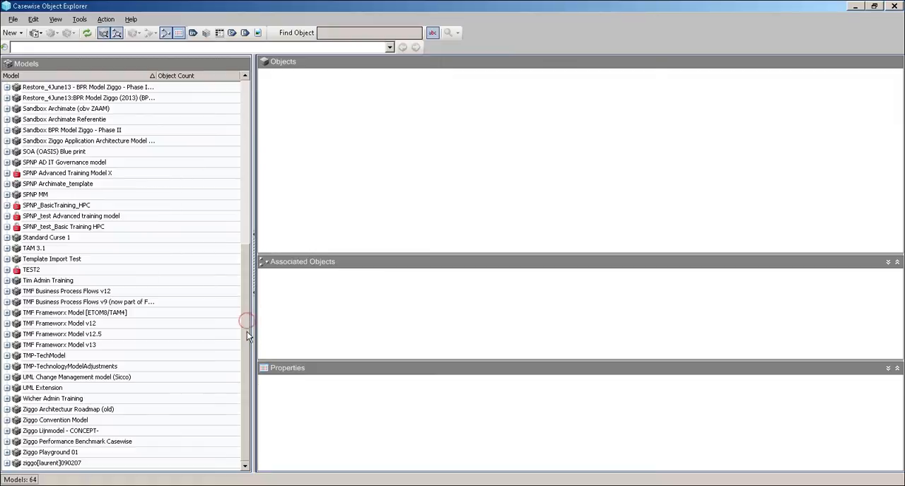
- List the Applications of the Sandbox Ziggo Application Architecture Model
click(70, 141)
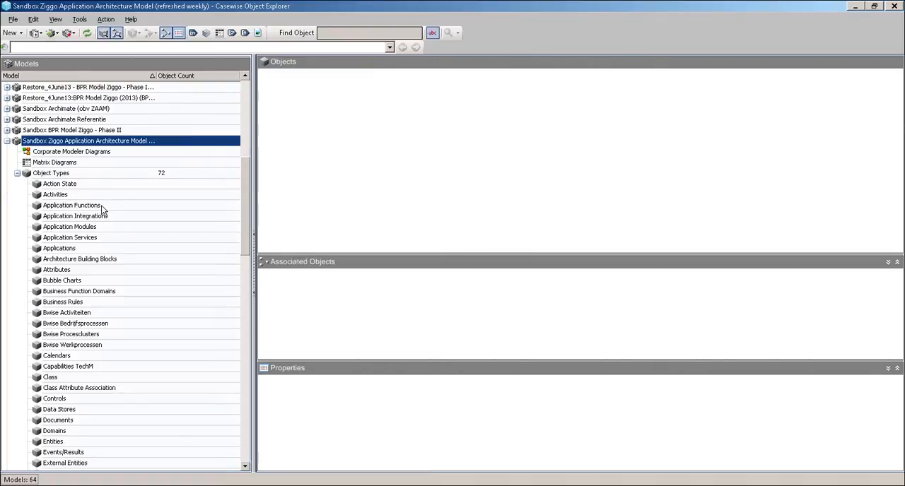
click(63, 248)
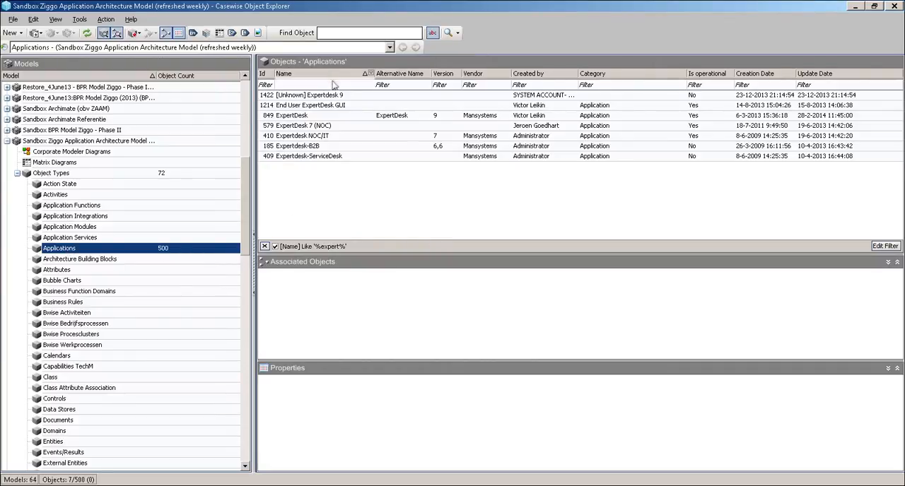
- Remove the 'expert' name filter so all 500 applications are listed
click(264, 246)
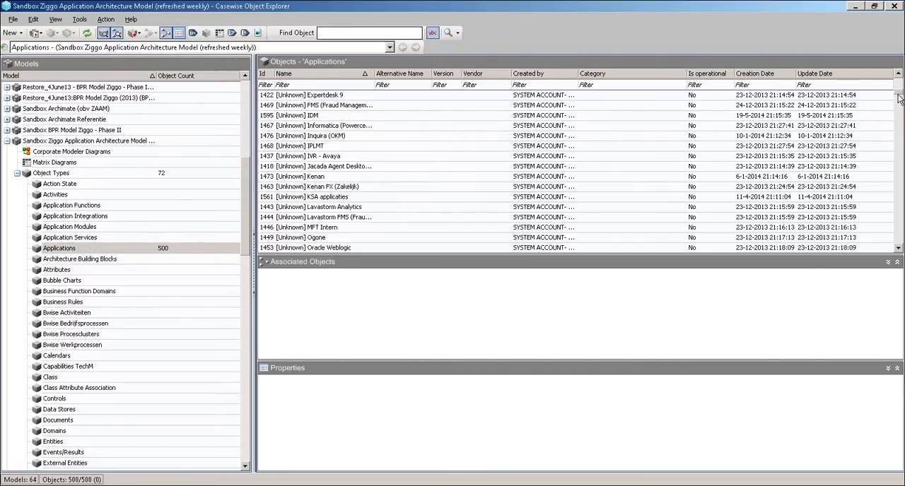
drag(899, 97, 900, 135)
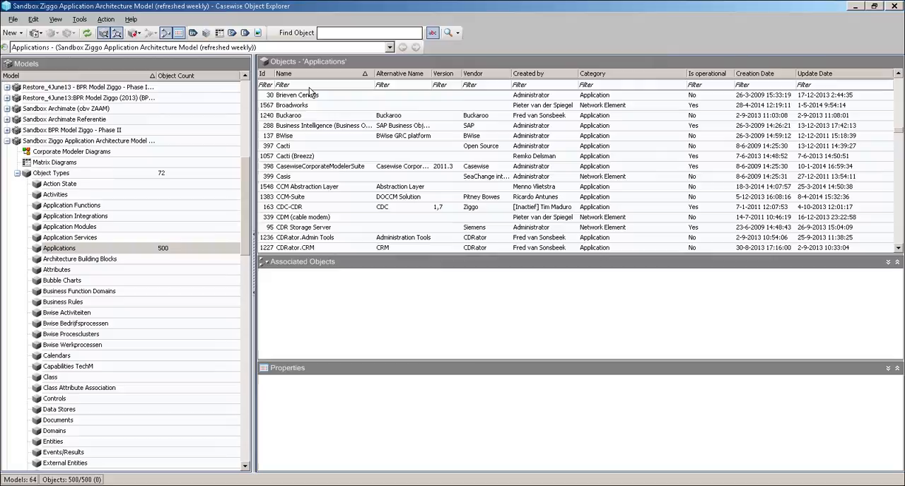
- Filter the Applications by name to 'expertdesk', toggling the filter row off and on
click(309, 86)
text(expert)
text(desk)
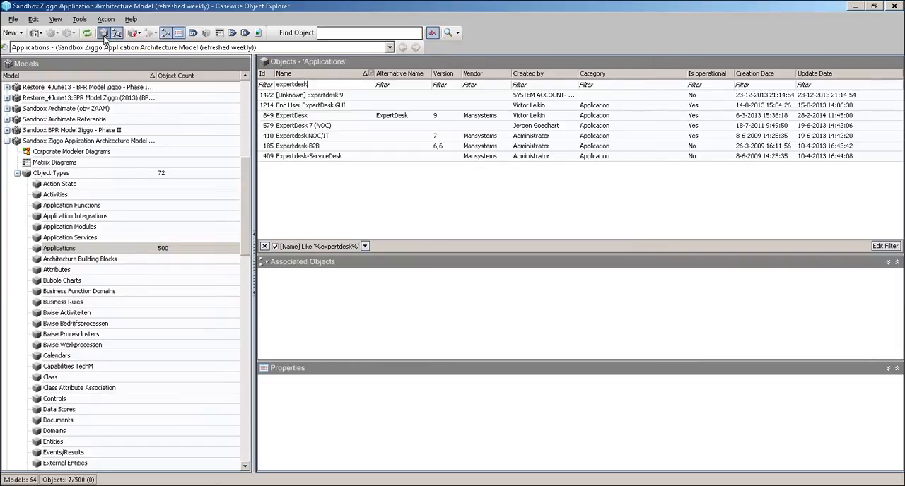
click(104, 33)
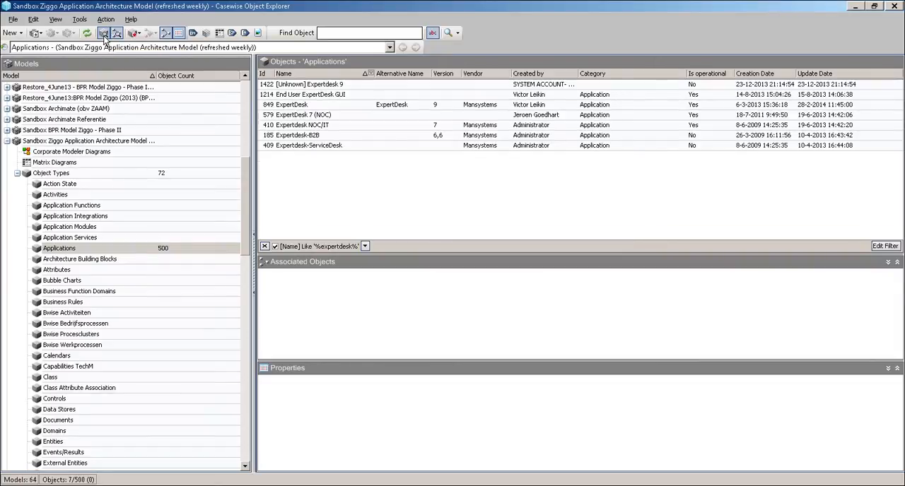
click(105, 33)
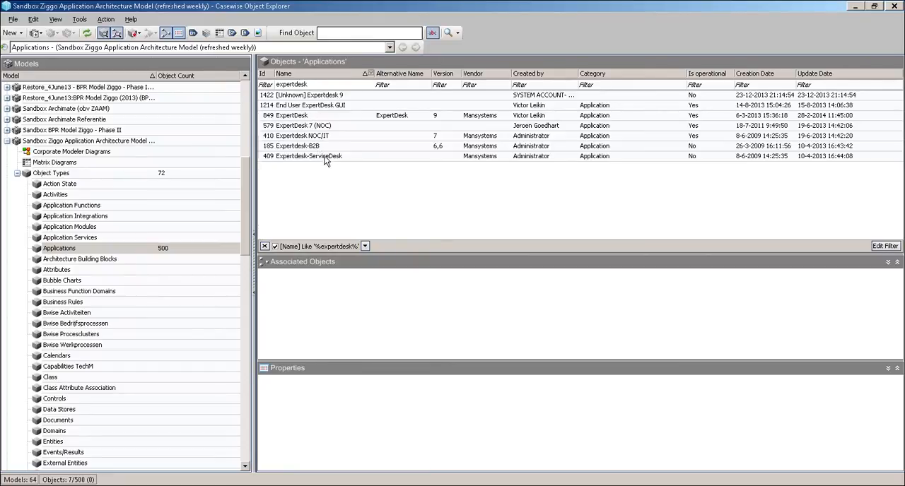
- Open the 849 ExpertDesk application's properties via Edit... from its context menu
click(300, 116)
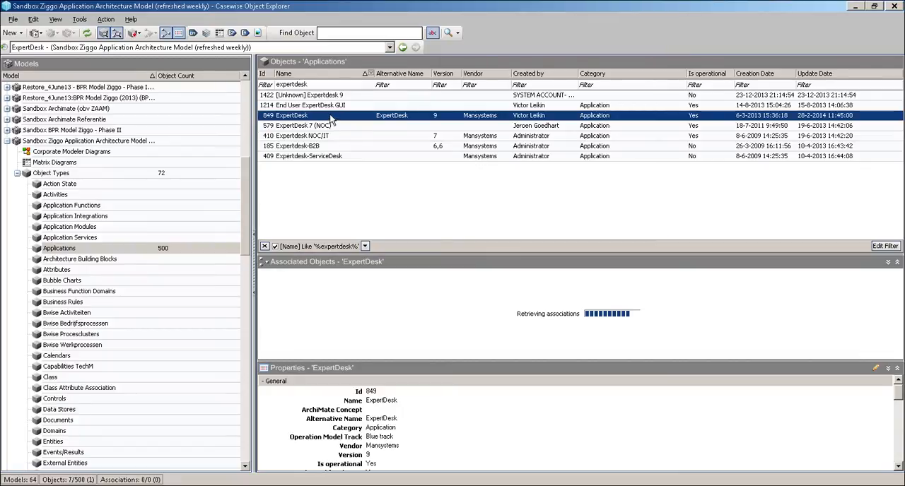
right_click(331, 119)
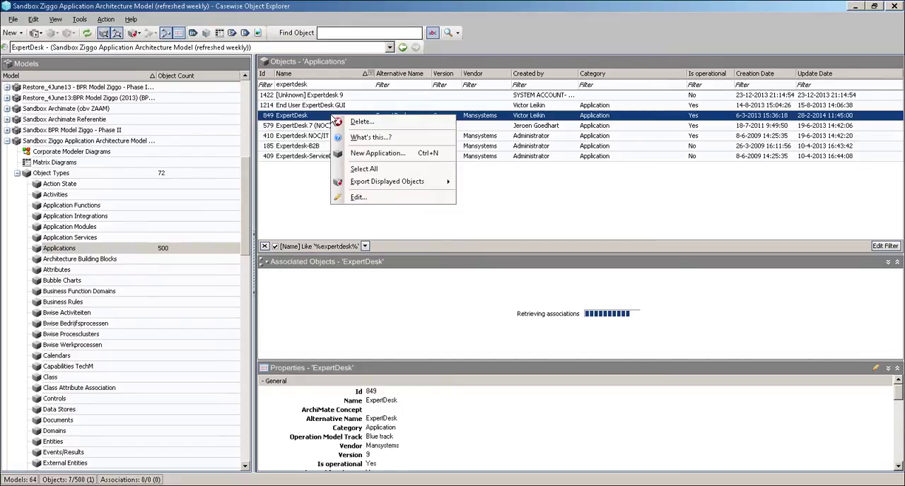
click(357, 198)
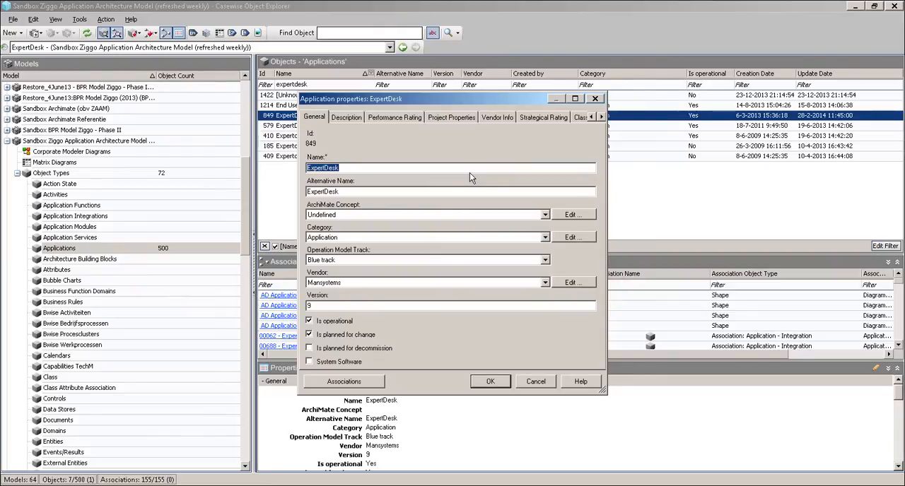
- Review ExpertDesk's Description and Vendor Info and widen the dialog to fit all sections
click(346, 117)
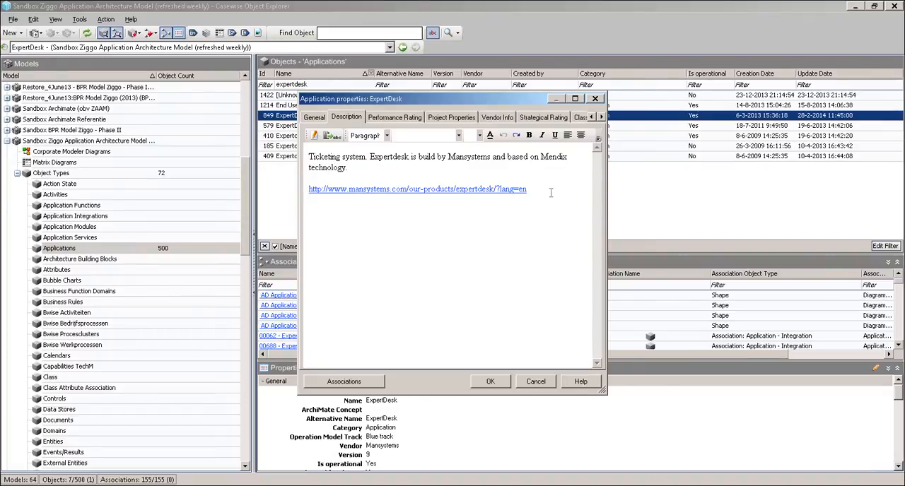
click(497, 117)
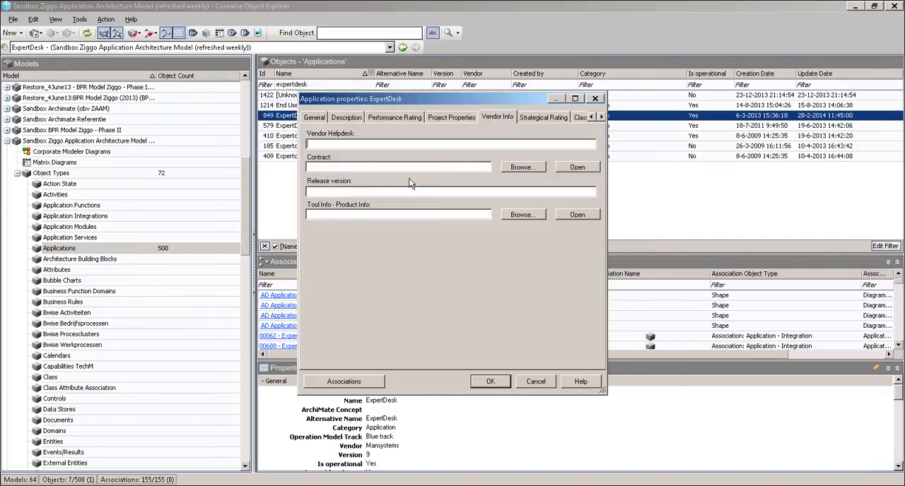
drag(604, 317, 788, 315)
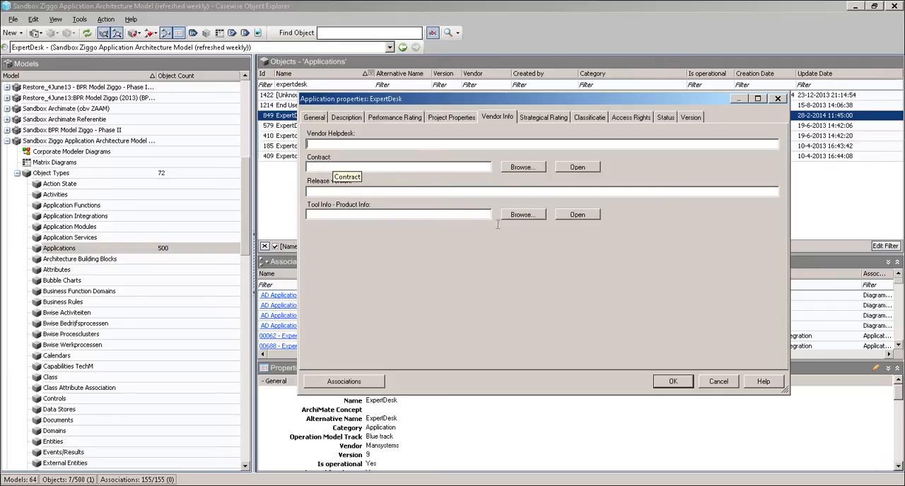
- Check ExpertDesk's owner and Unfrozen freeze level on Status, then cancel without changes
click(665, 119)
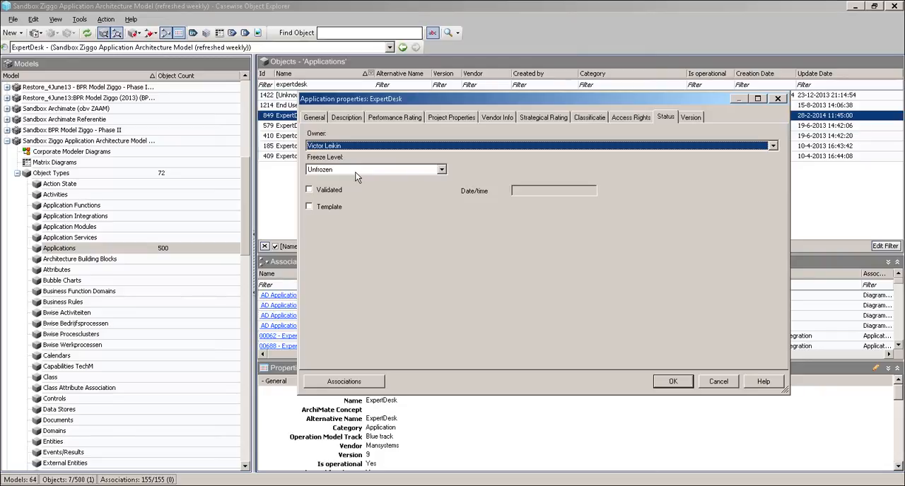
click(718, 382)
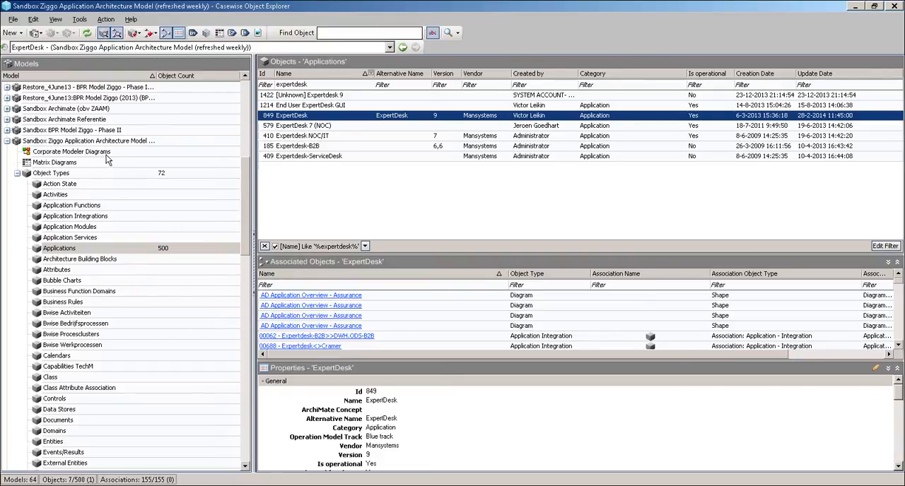
- Filter Corporate Modeler Diagrams by 'expertdesk' and pick the L1 ExpertDesk integration overview row
click(70, 151)
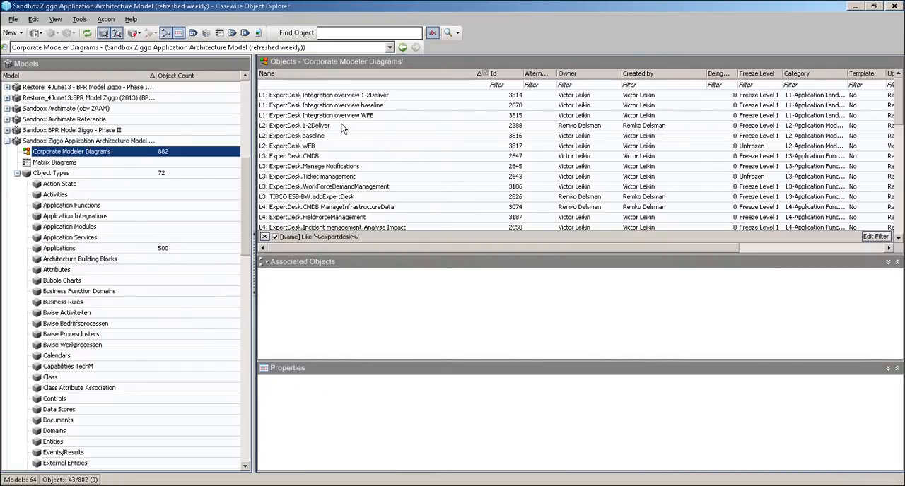
key(alt+Tab)
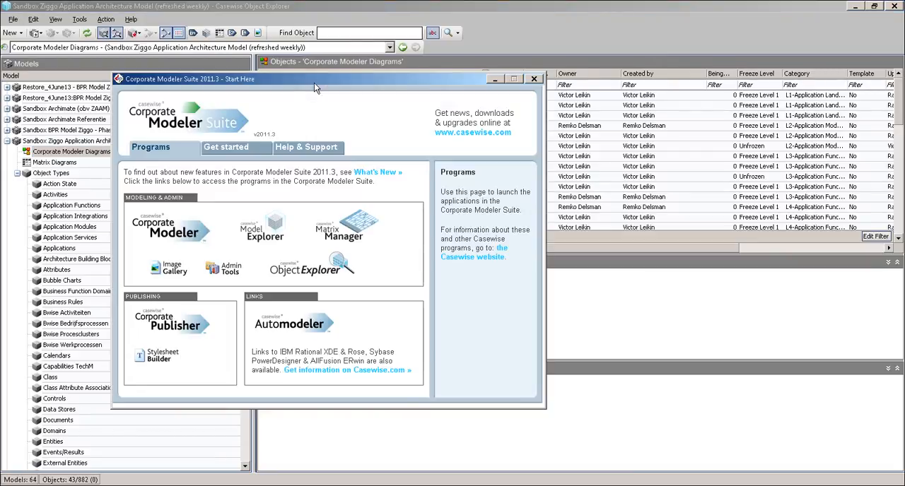
click(497, 81)
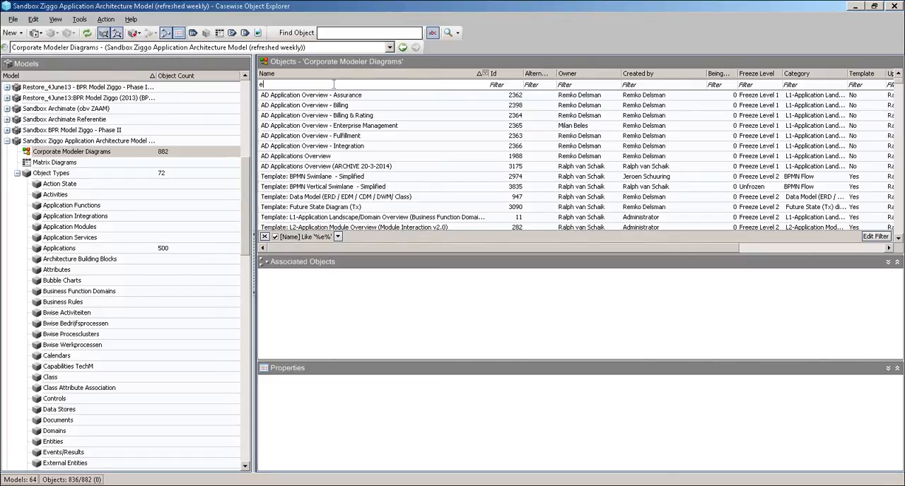
text(ex)
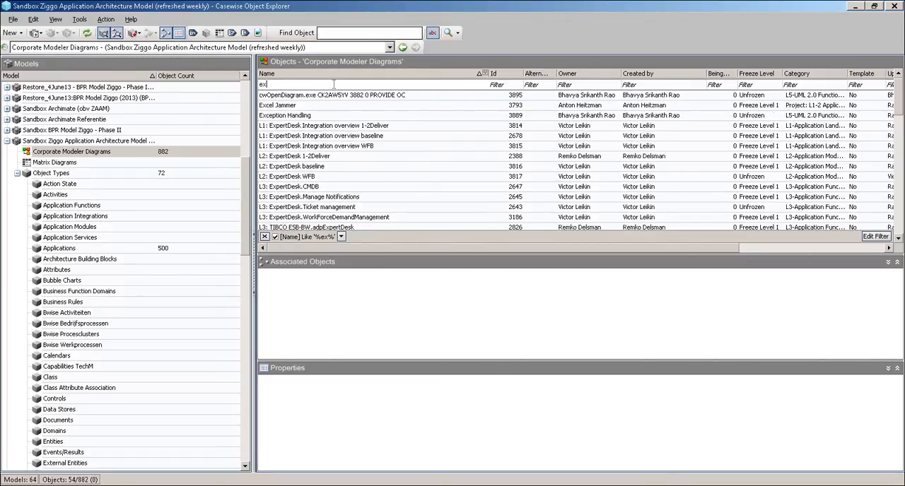
text(pertdesk)
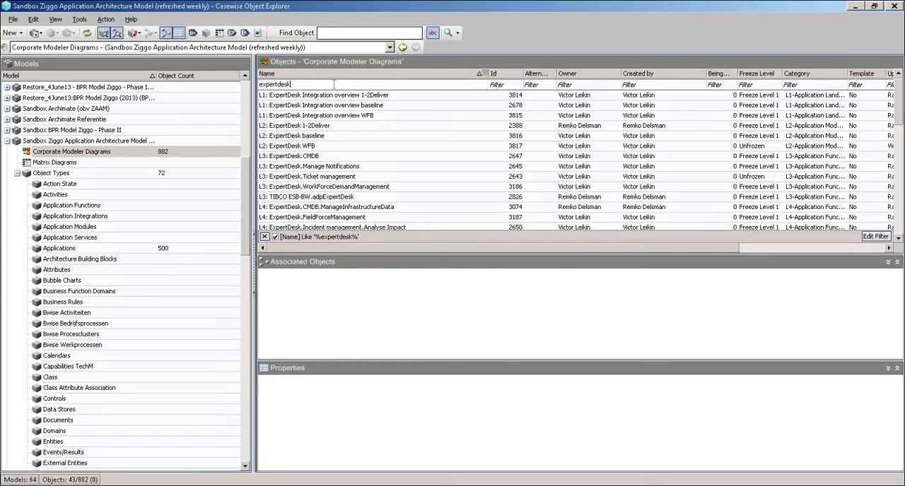
click(283, 95)
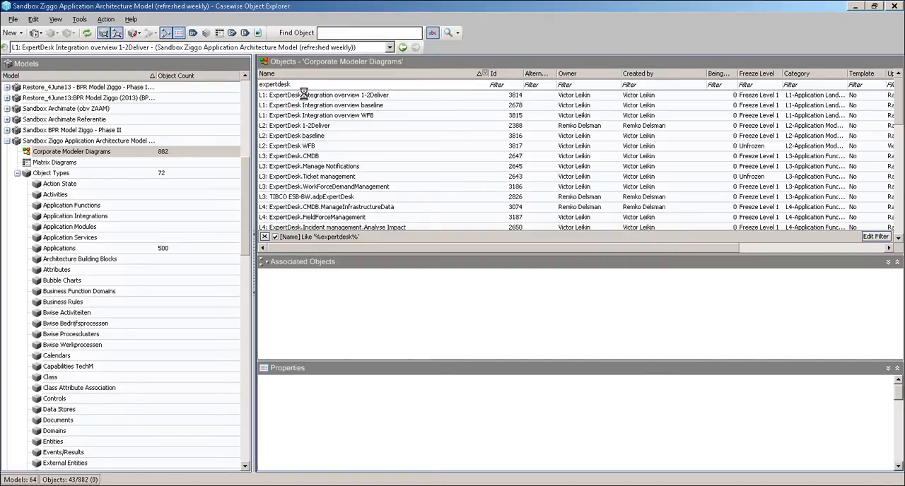
- Open 'L1: ExpertDesk - Integration overview 1-2Deliver' in Corporate Modeler from its context menu
right_click(304, 94)
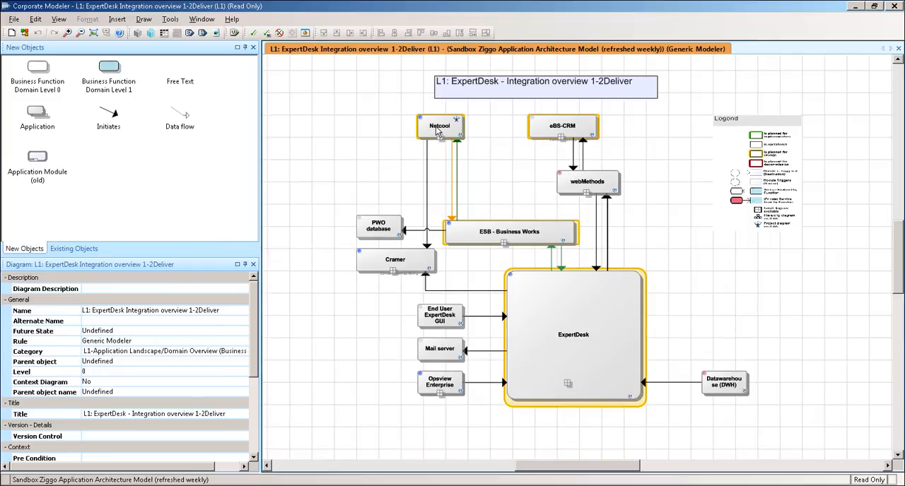
- View Netcool's properties (IBM, 7.2.1), then Cramer's (AmDocs, 7.75) in the L1 diagram
click(435, 126)
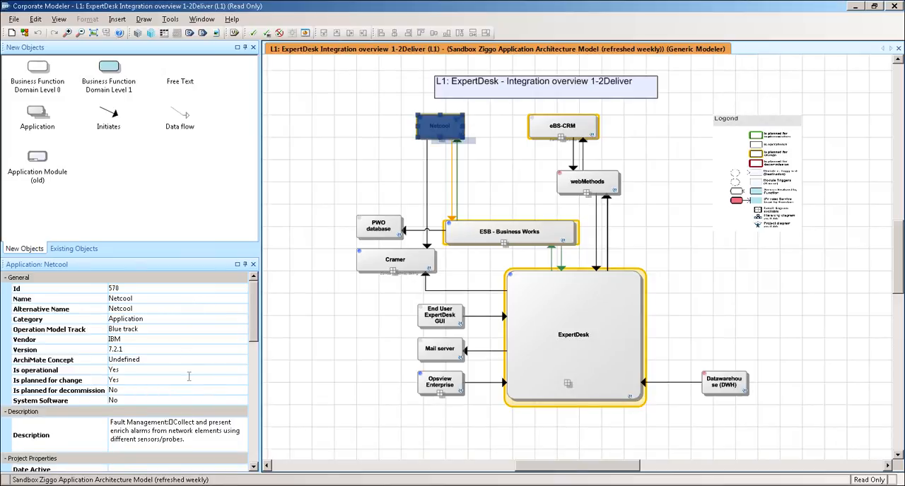
click(354, 164)
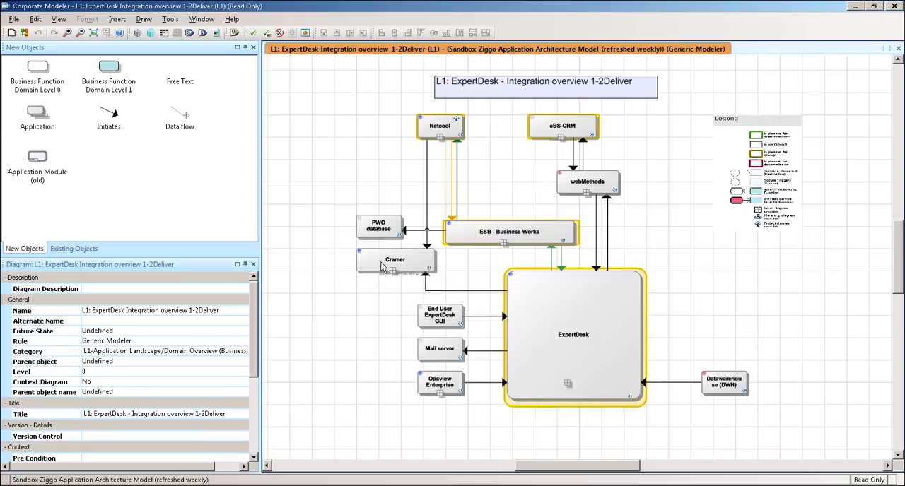
click(382, 262)
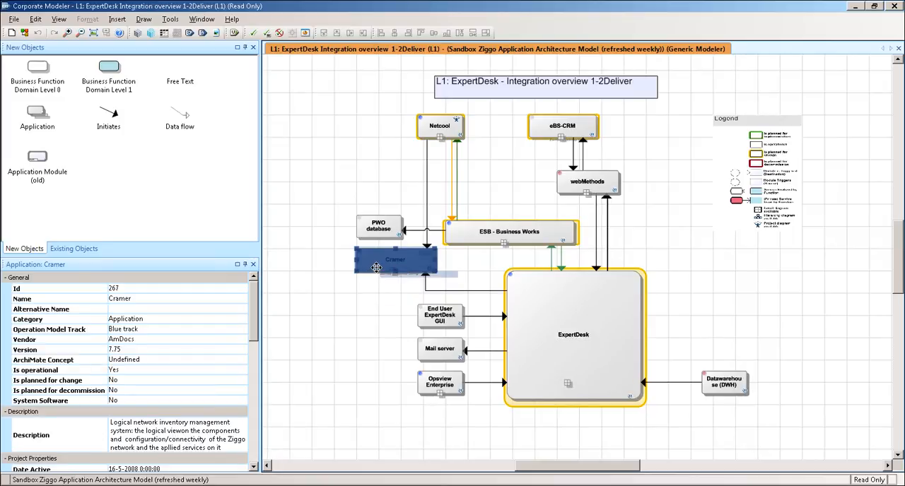
scroll(376, 267, up, 3)
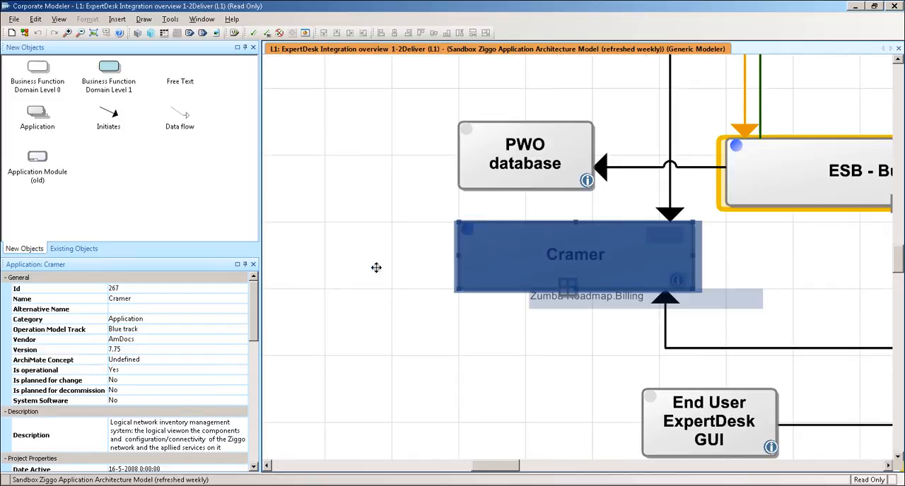
- Select the Cramer box and explode it into the L2: Cramer sub-diagram via its explosion icon
click(513, 345)
click(571, 265)
scroll(571, 265, down, 3)
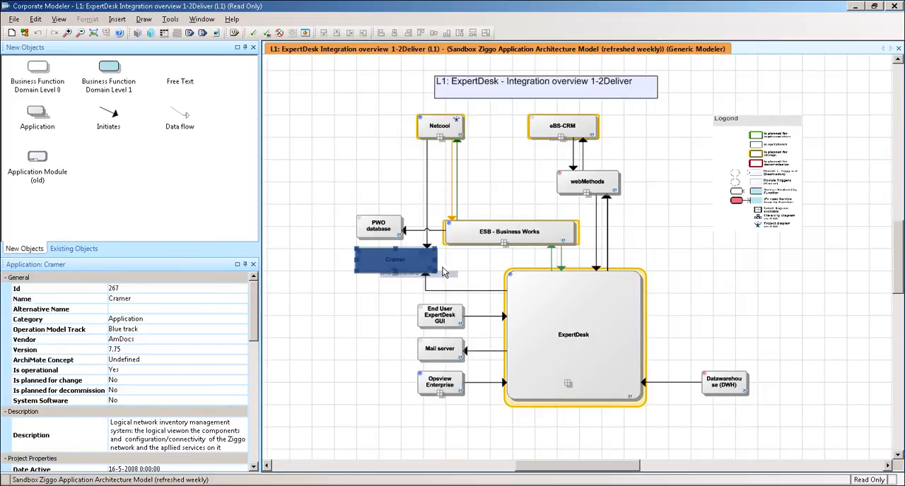
scroll(419, 265, up, 3)
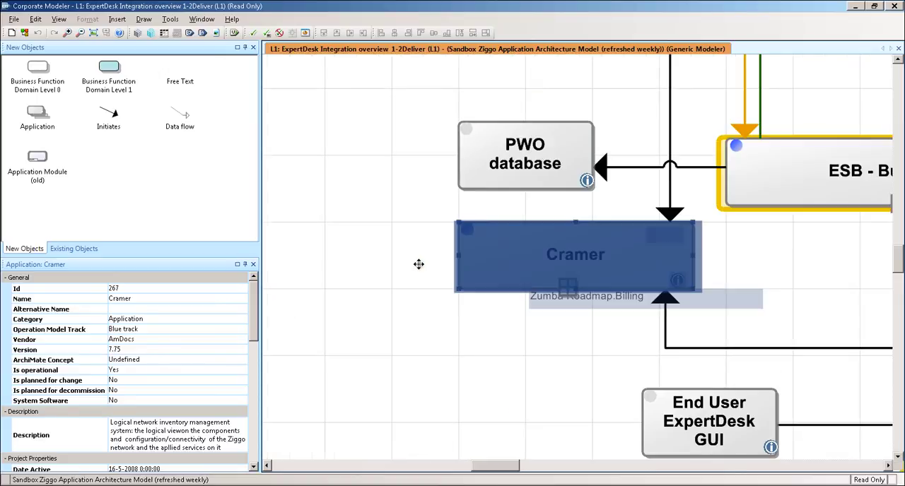
click(549, 345)
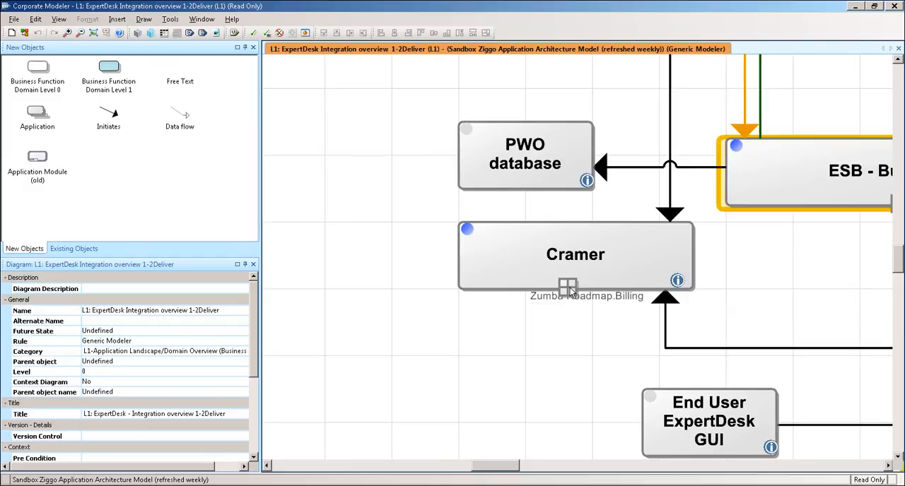
click(571, 288)
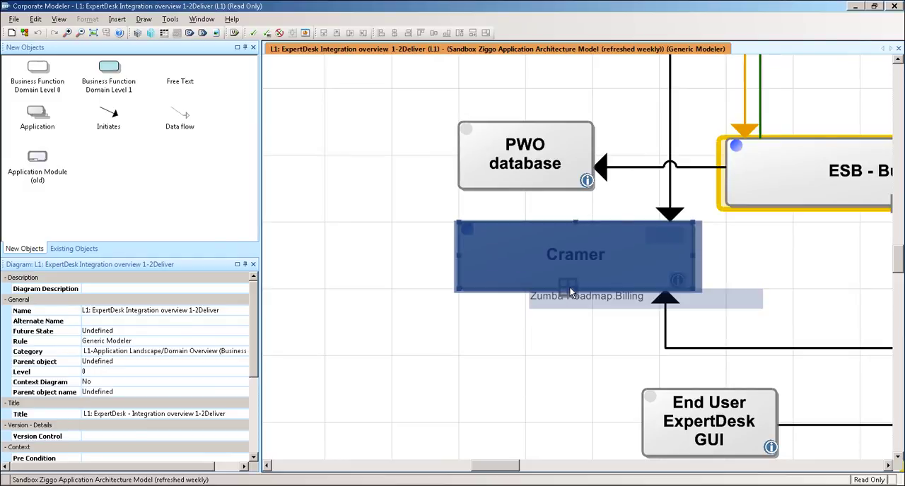
double_click(570, 291)
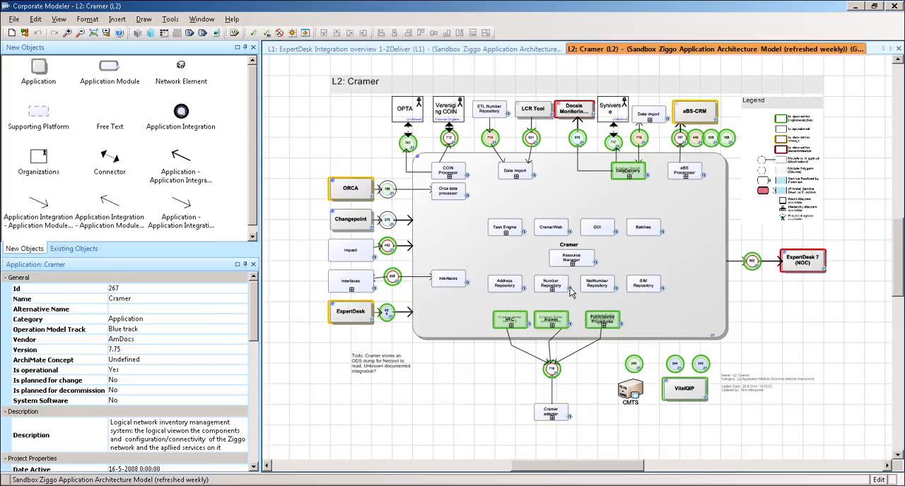
click(348, 49)
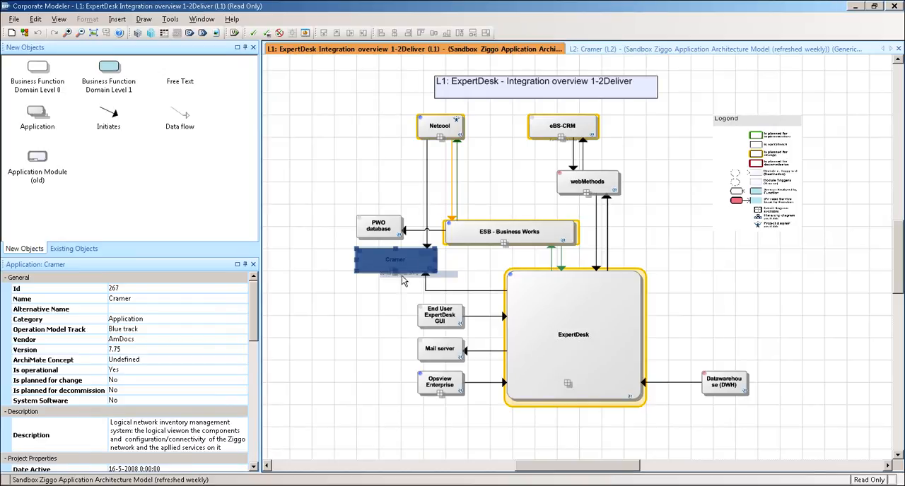
click(600, 48)
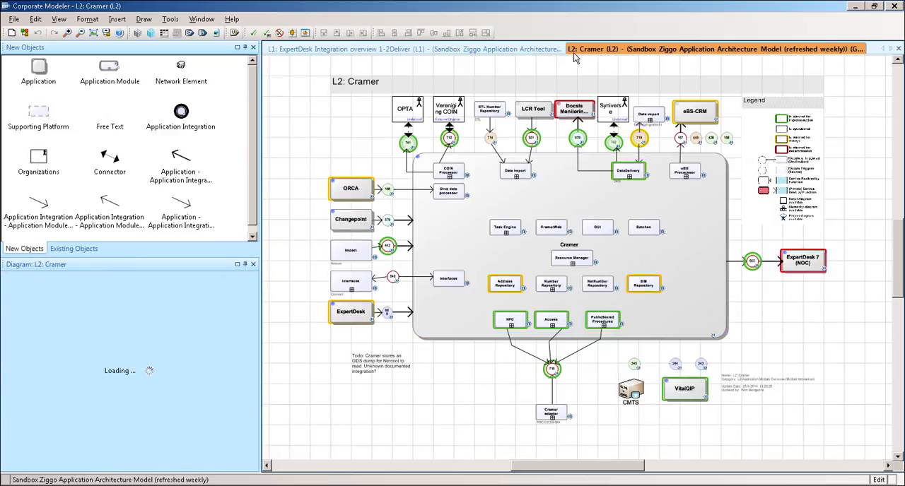